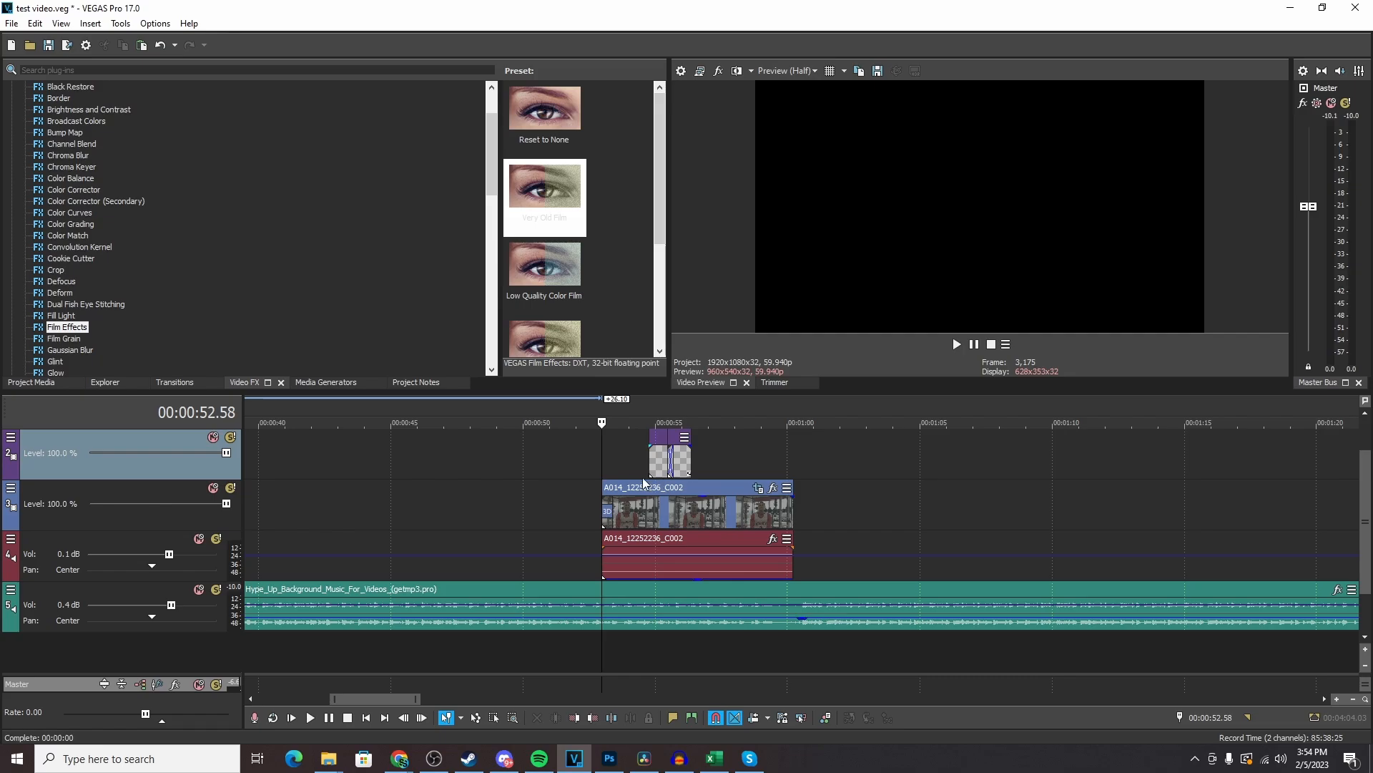
- Mark the time selection from the start to the end of the A014_12252236_C002 clip, and play it briefly from 00:00:57.47
drag(603, 469, 506, 467)
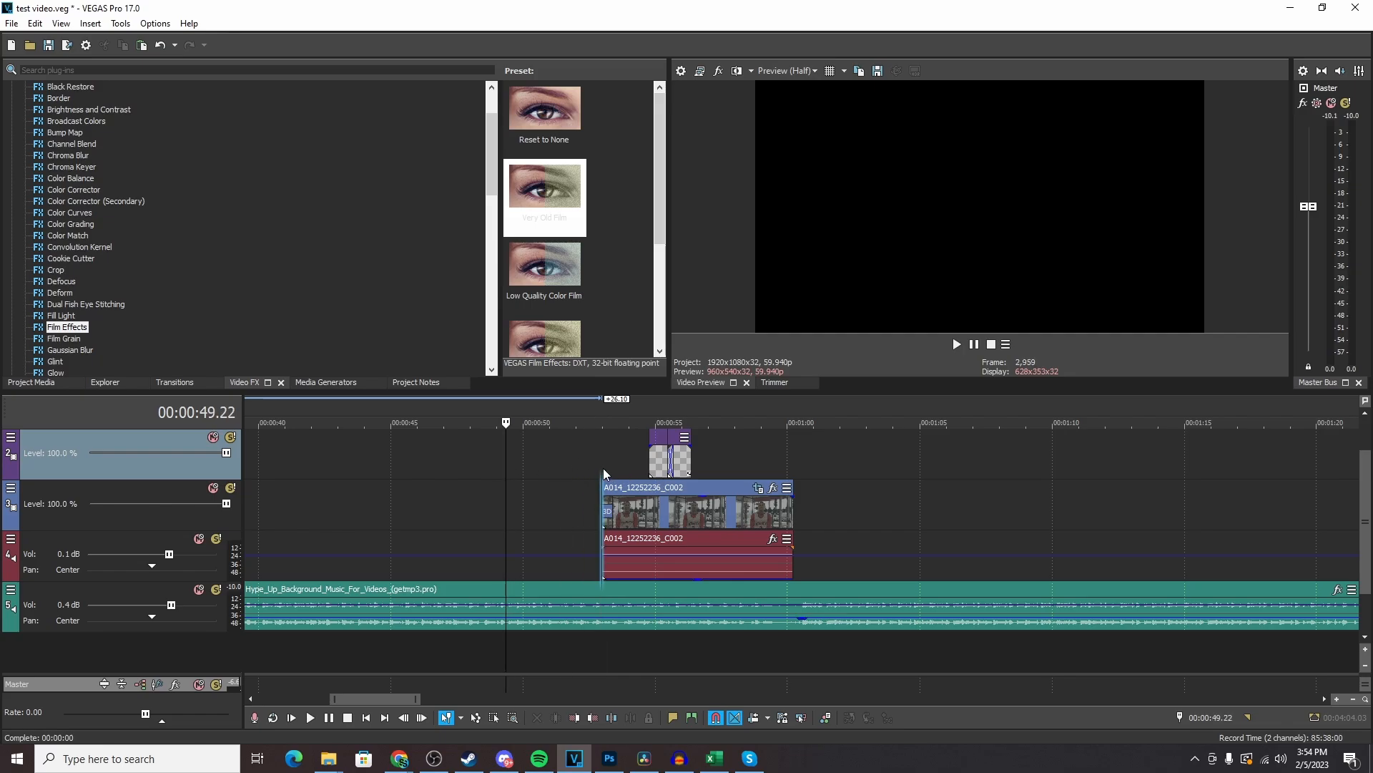
drag(603, 467, 792, 465)
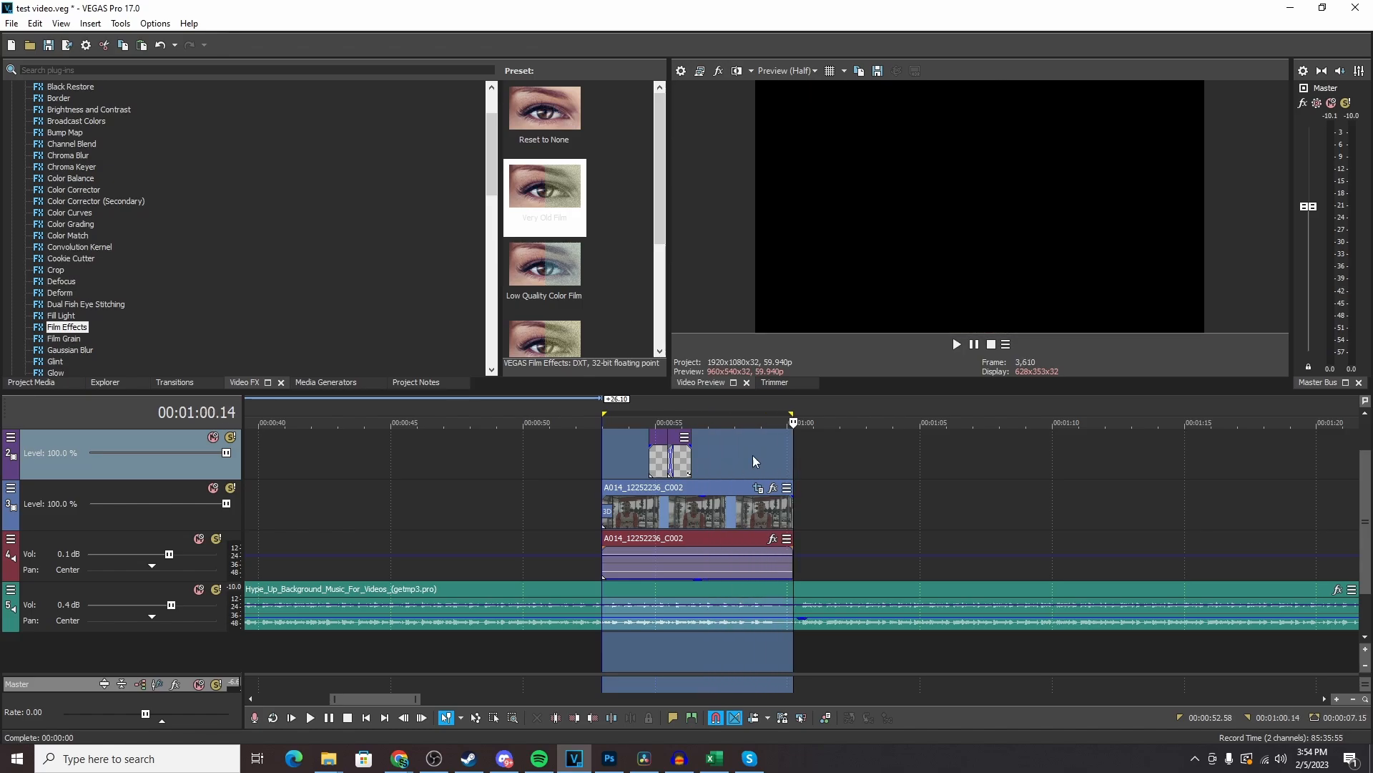
click(857, 469)
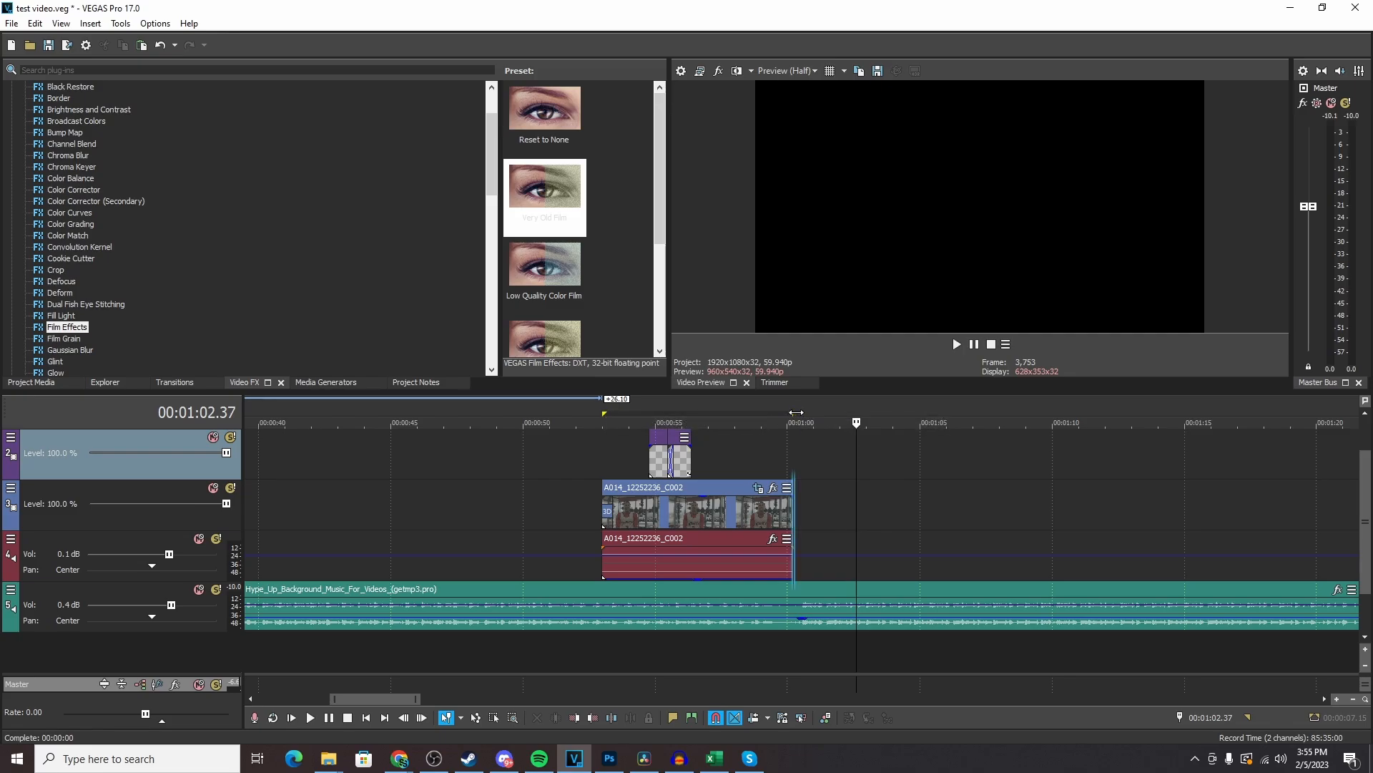
mouse_move(856, 414)
mouse_down()
mouse_move(731, 415)
mouse_move(870, 414)
mouse_move(791, 415)
mouse_up()
mouse_move(605, 414)
mouse_down()
mouse_move(501, 411)
mouse_move(605, 414)
mouse_up()
click(729, 450)
key(space)
key(space)
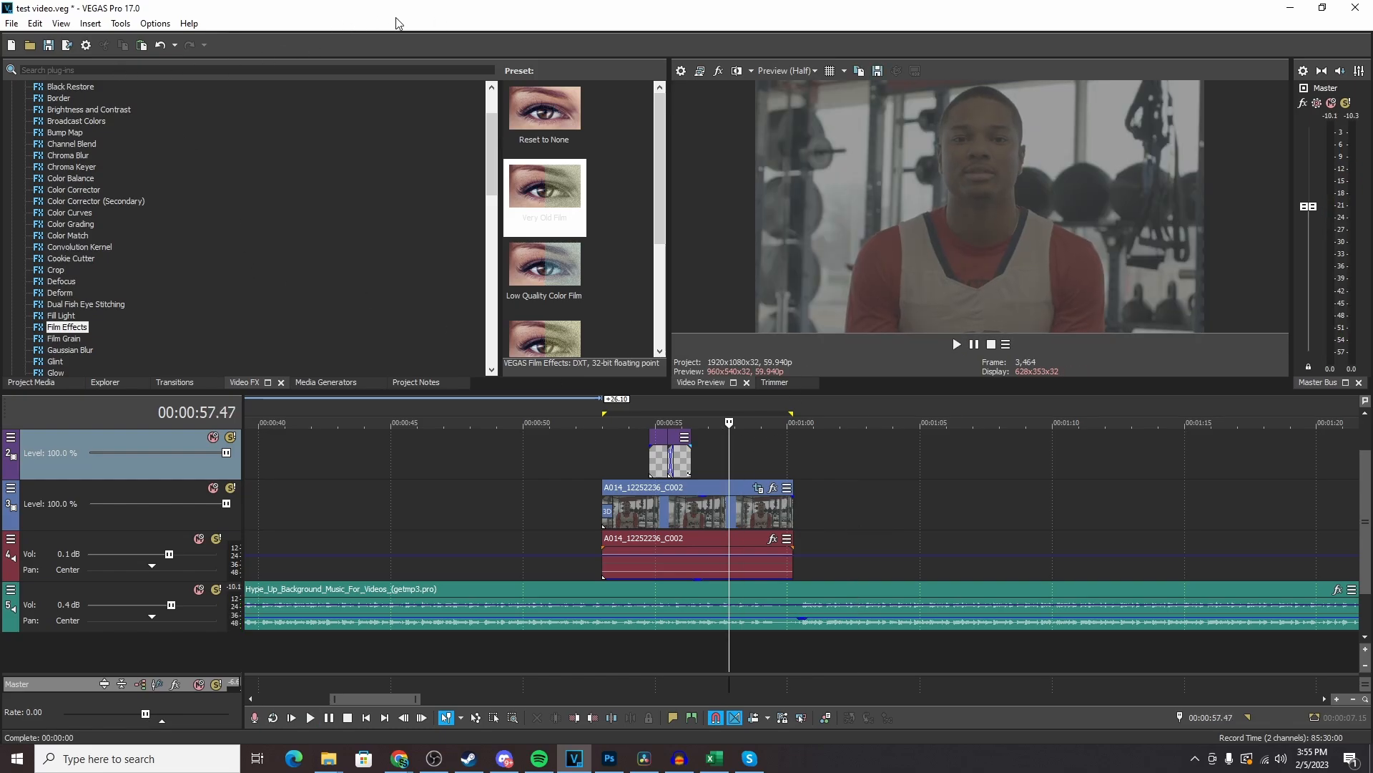
- Start a Render As export of the selected region and choose the MAGIX AVC/AAC MP4 format
click(11, 23)
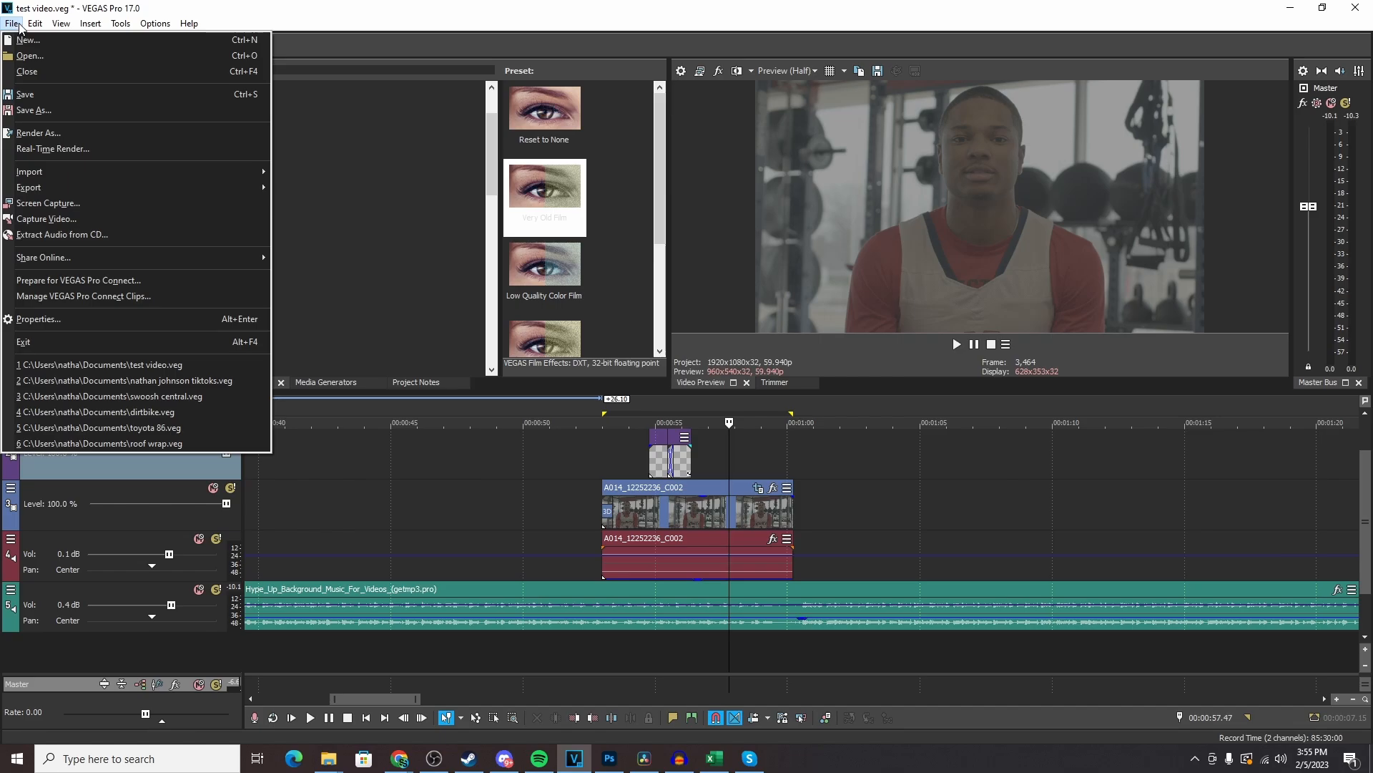
mouse_move(30, 24)
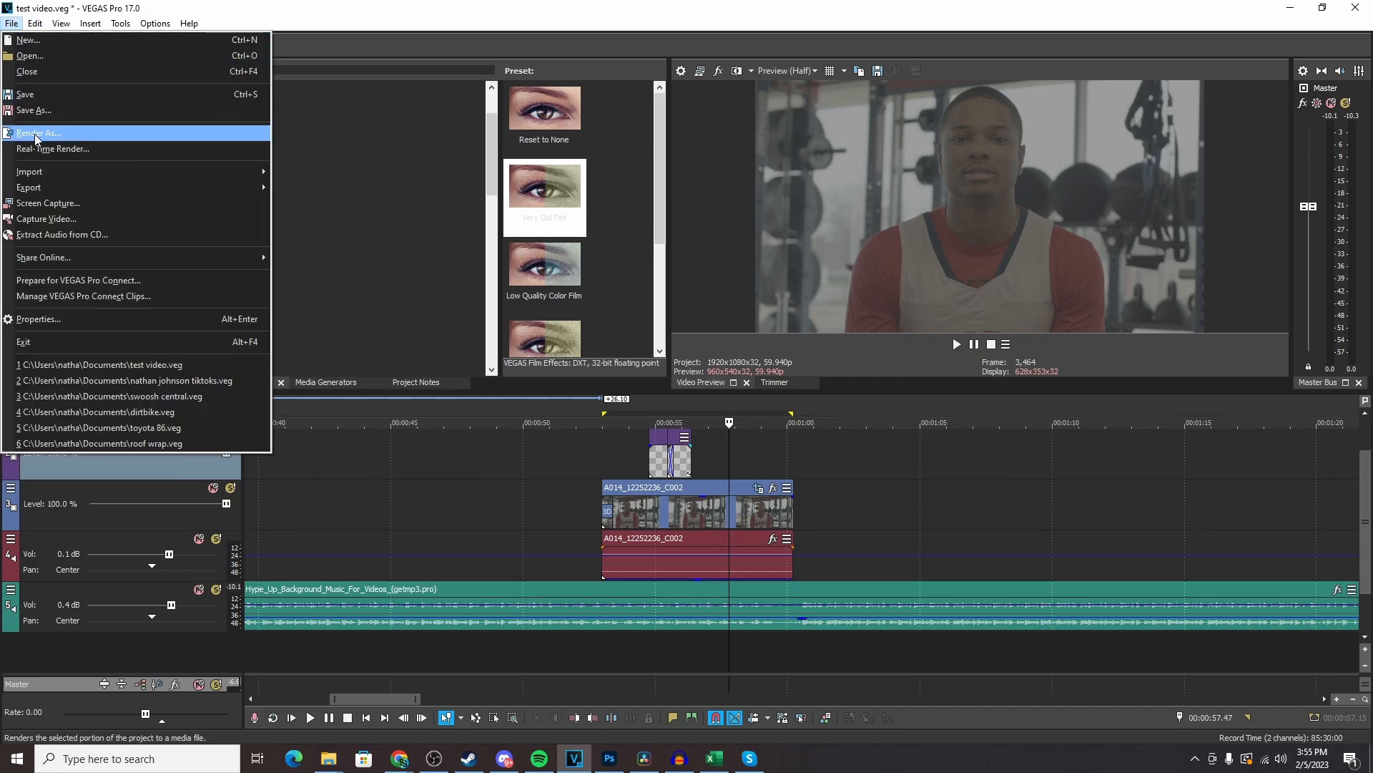
click(35, 135)
drag(834, 190, 638, 113)
scroll(372, 294, down, 2)
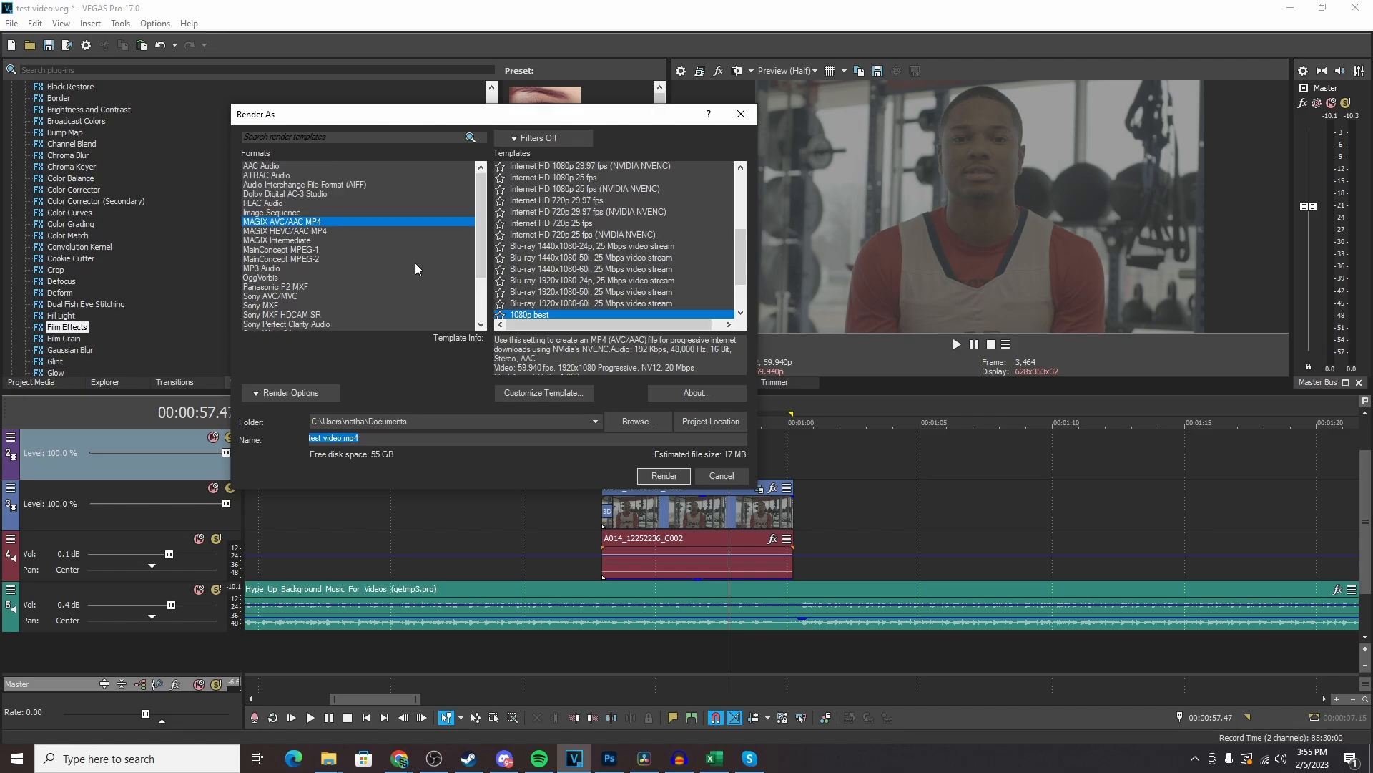
scroll(328, 282, up, 3)
click(301, 224)
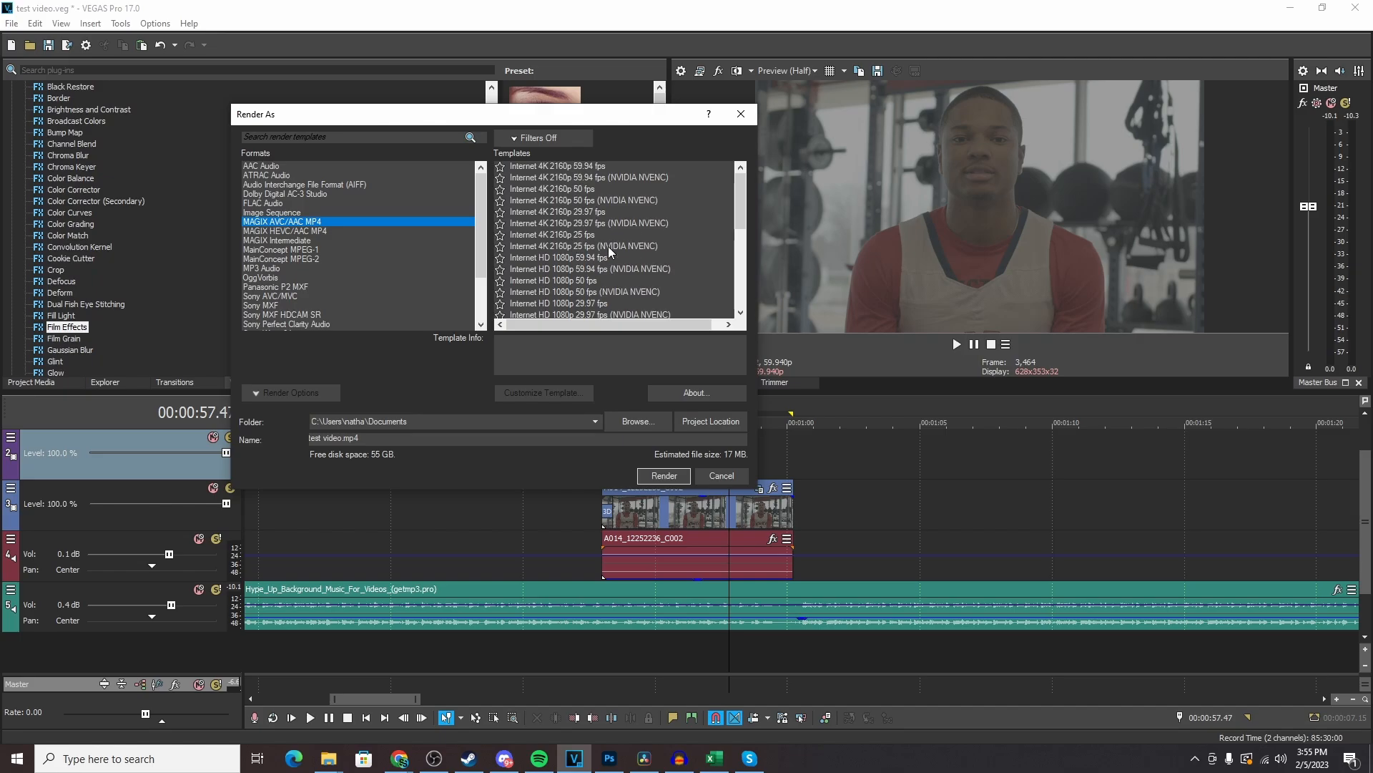
- Browse the MP4 templates and review the custom settings of Internet HD 1080p 25 fps (NVIDIA NVENC), leaving them unsaved
scroll(638, 237, down, 4)
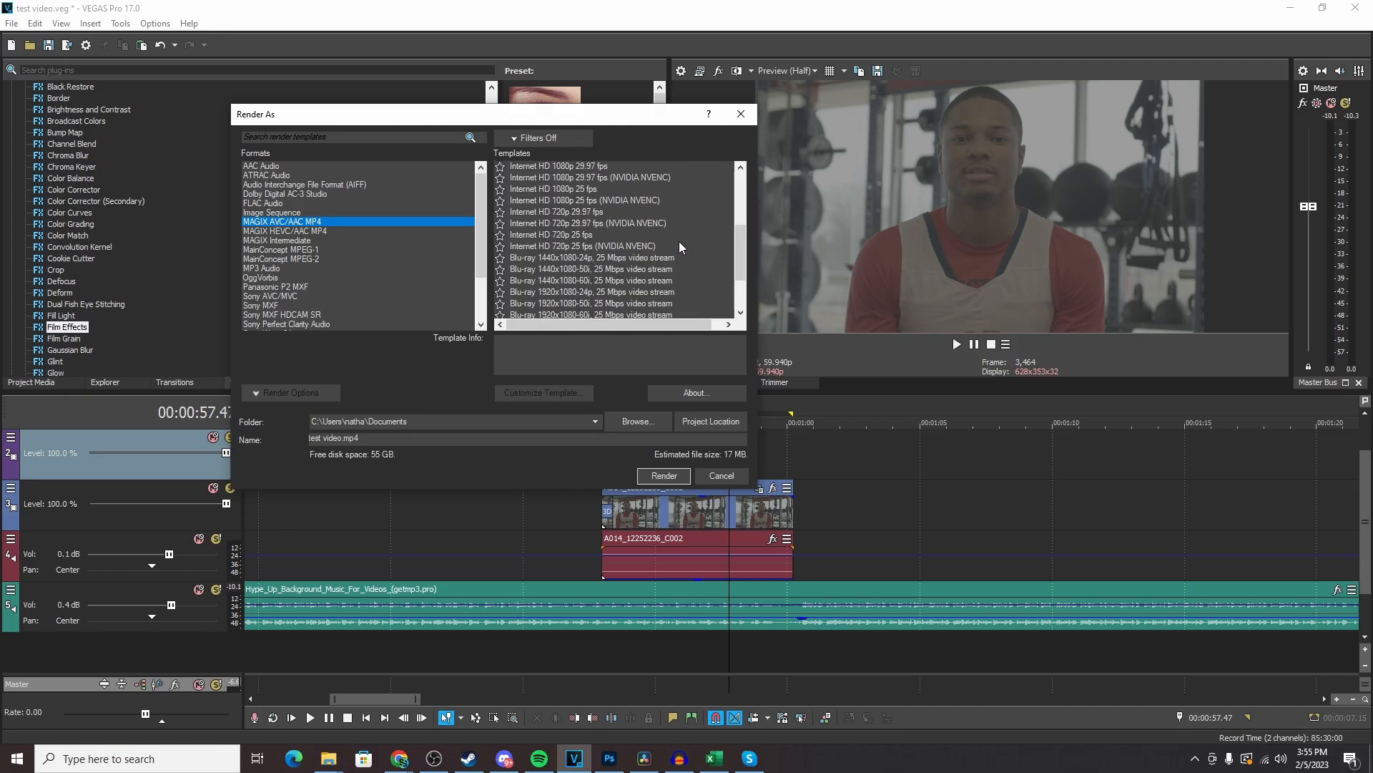
scroll(662, 236, up, 1)
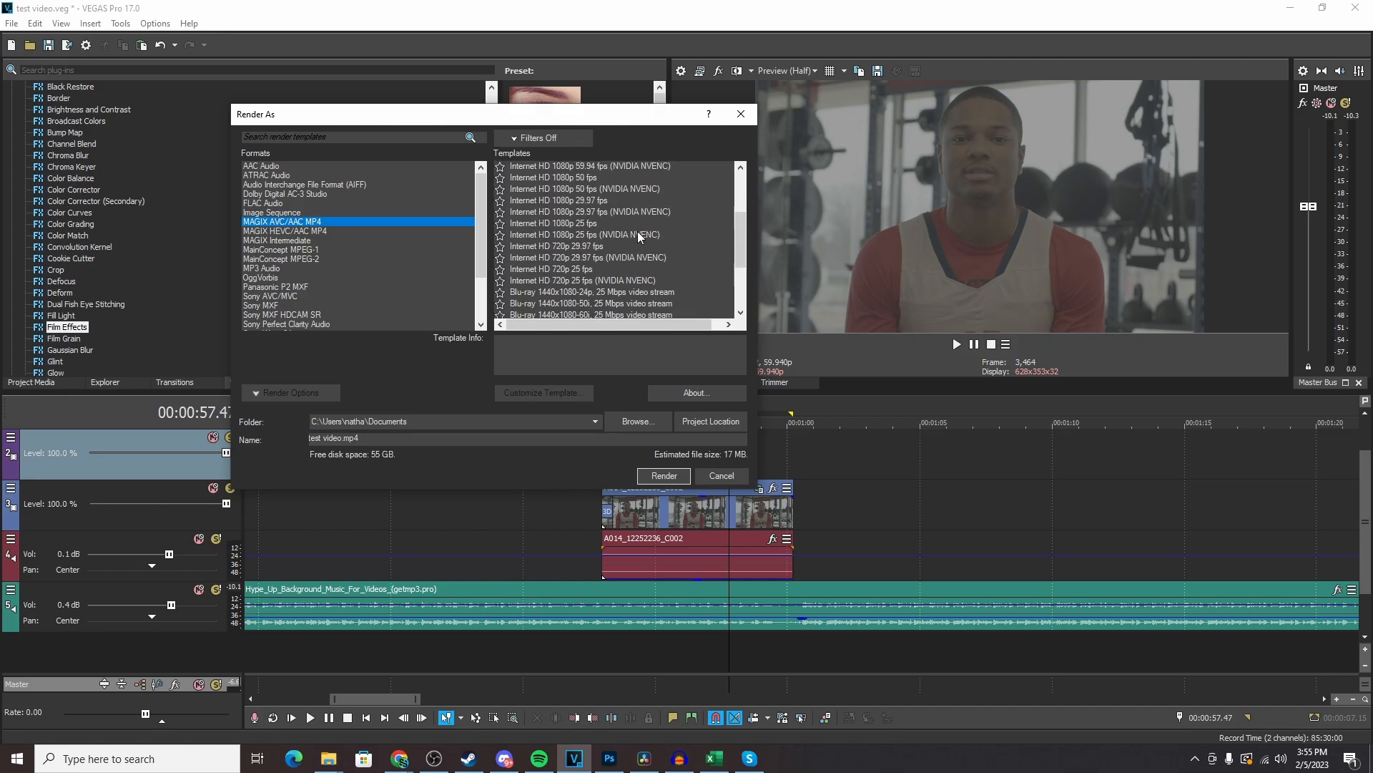
scroll(639, 236, up, 1)
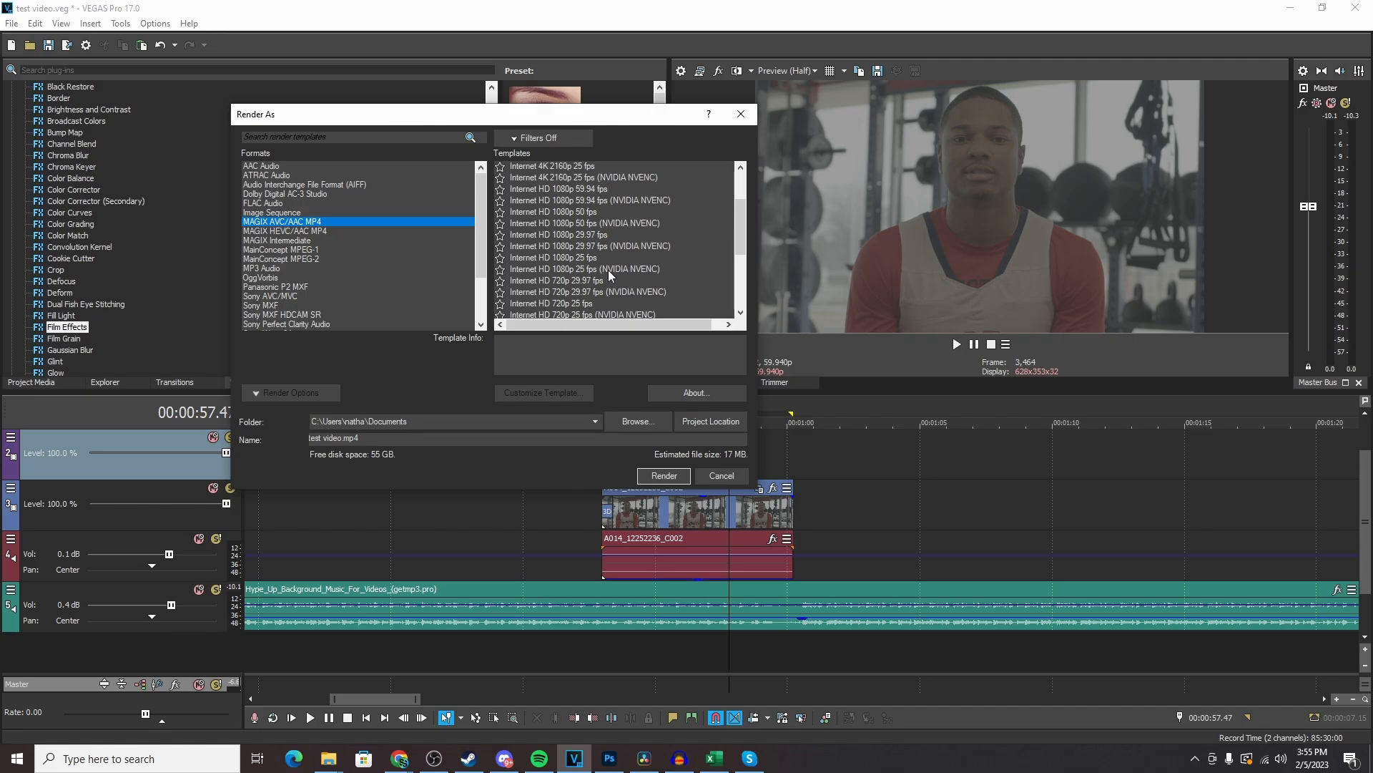
click(628, 271)
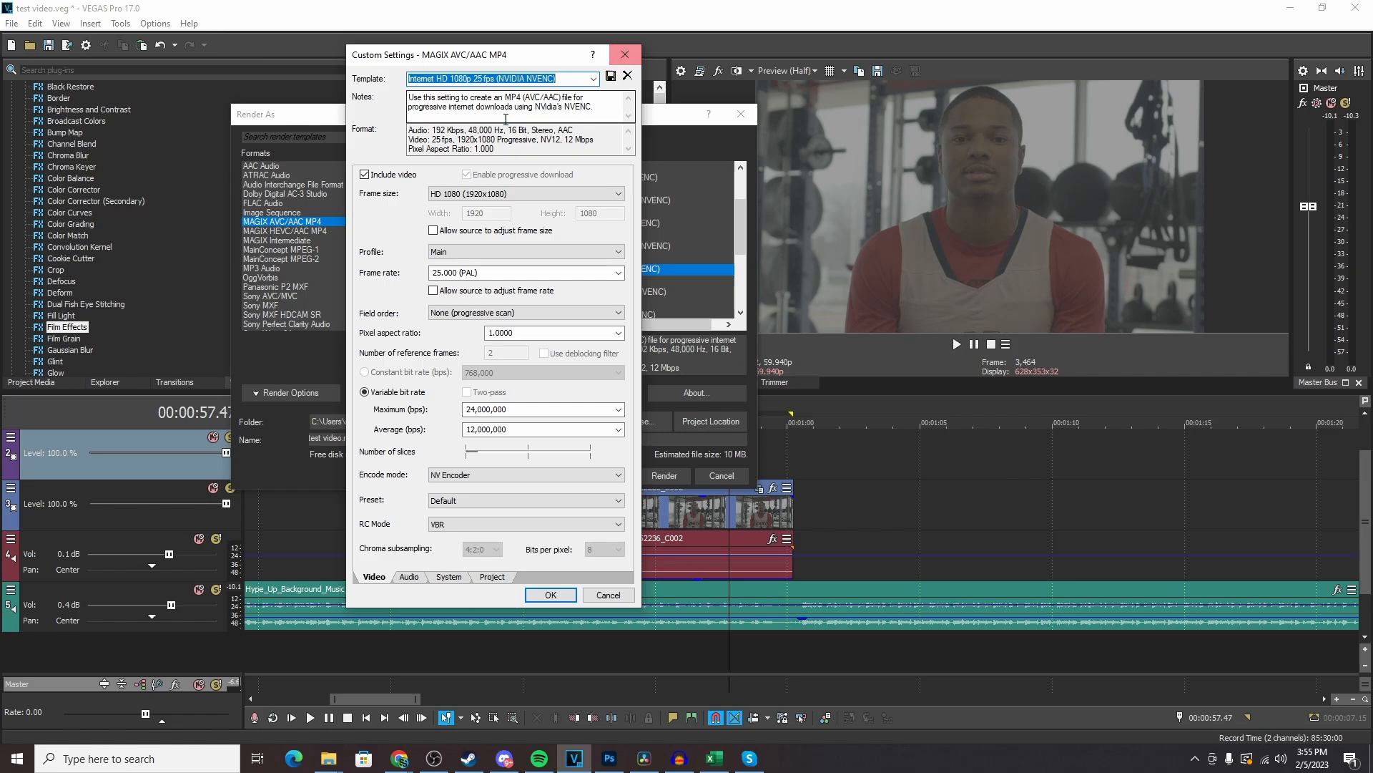
click(625, 57)
- Select the 1080p best template and, in its custom video settings, set the encode mode to NV Encoder
scroll(608, 277, down, 2)
scroll(608, 276, down, 2)
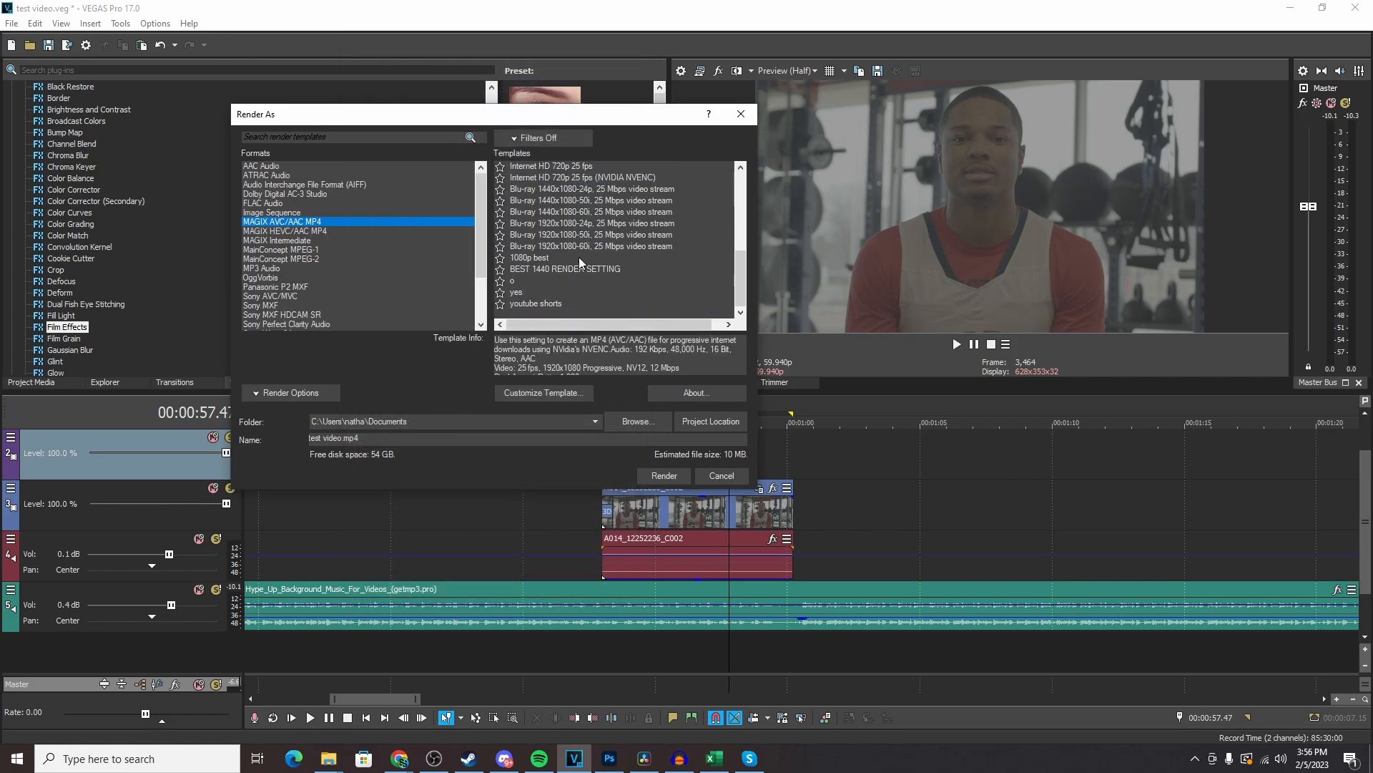
click(546, 258)
click(573, 396)
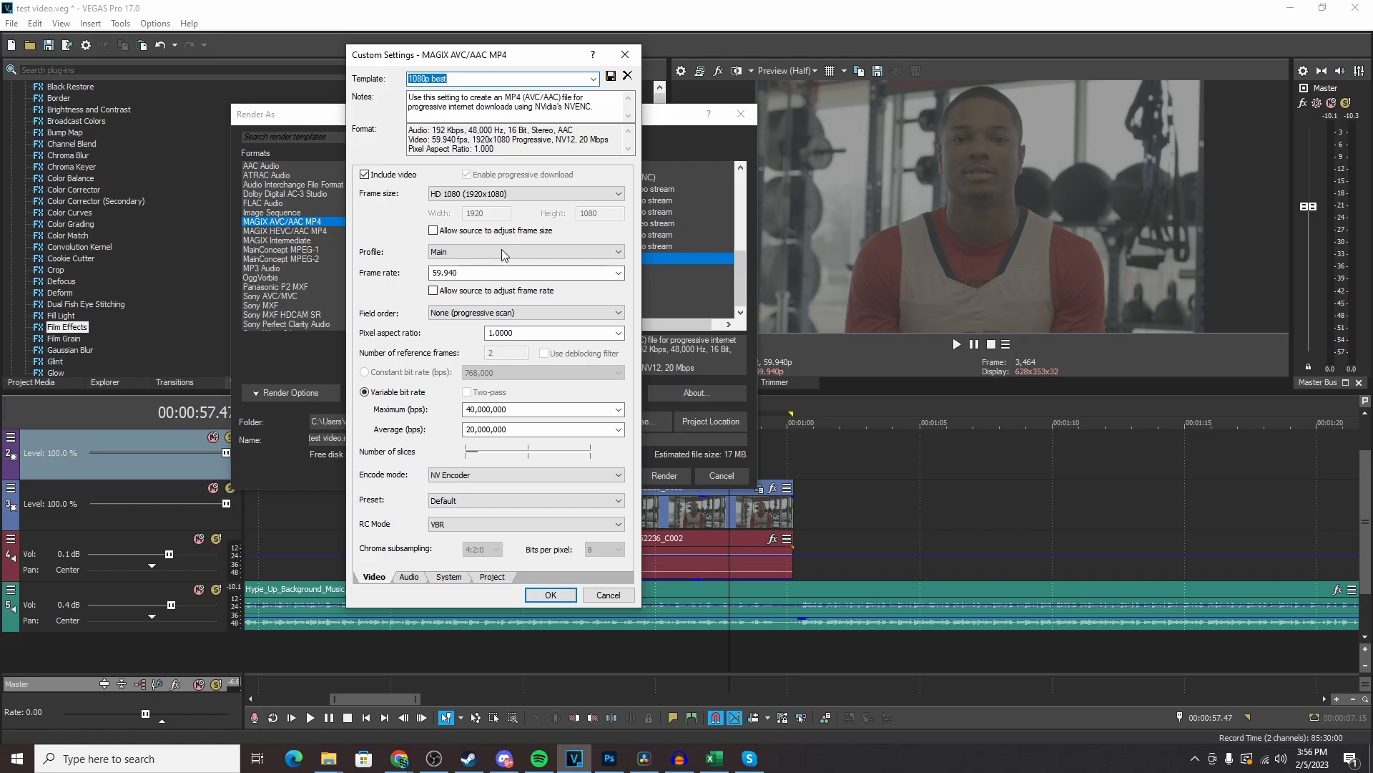
click(475, 81)
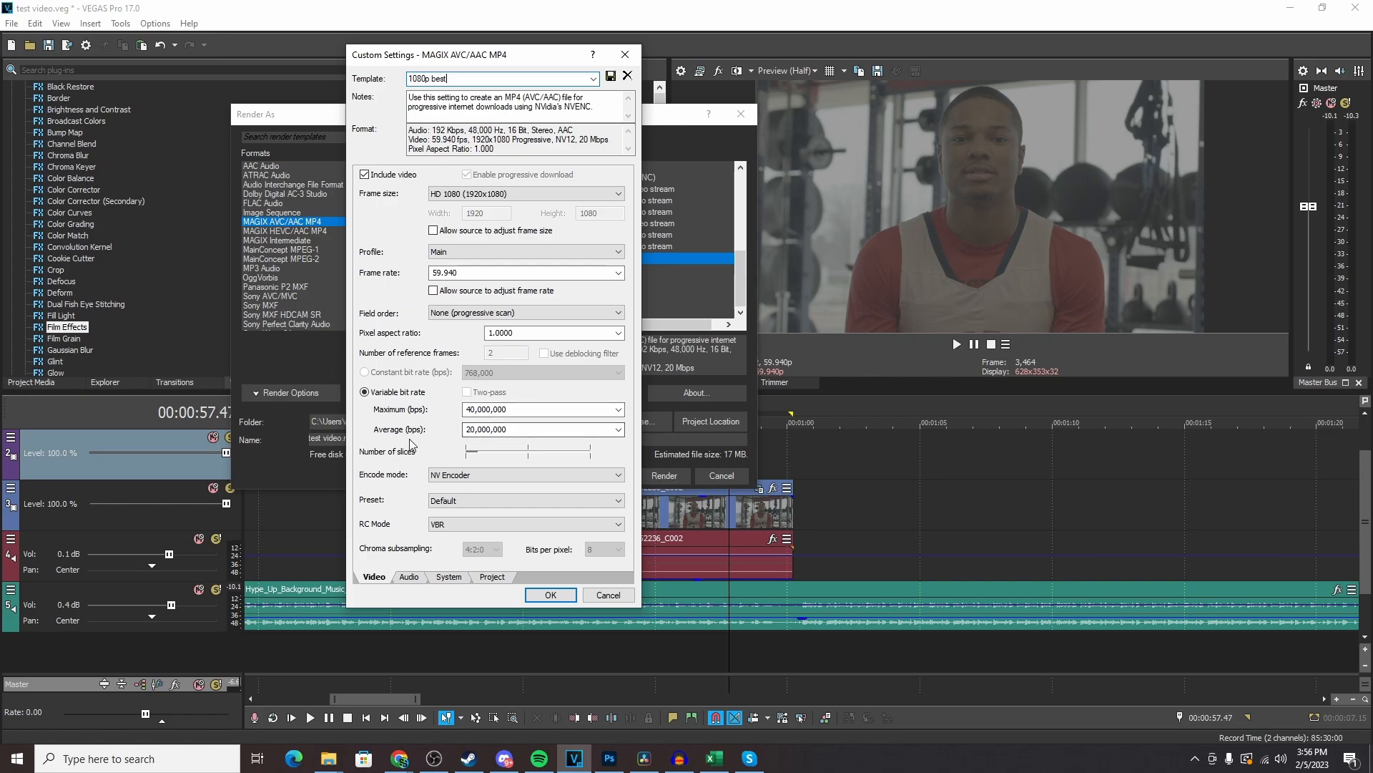
click(464, 475)
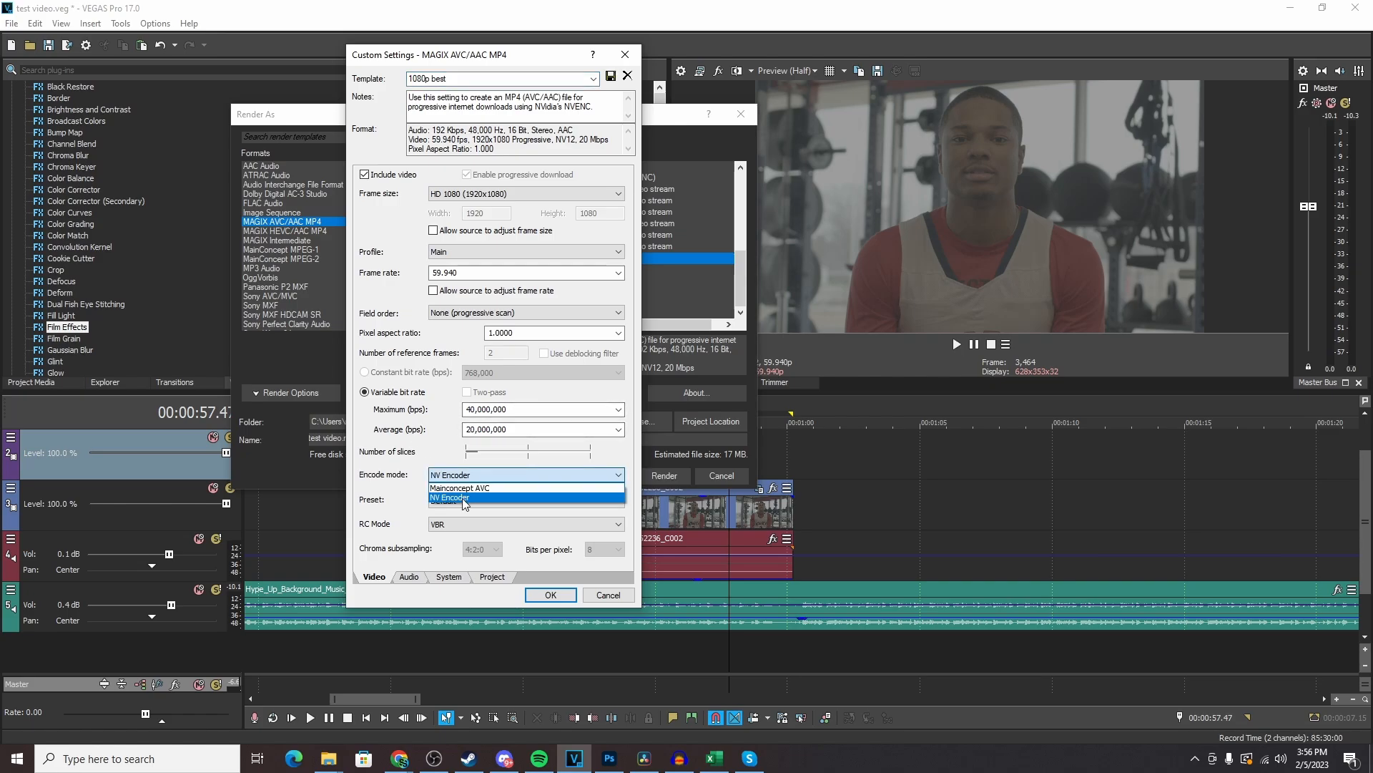
click(463, 498)
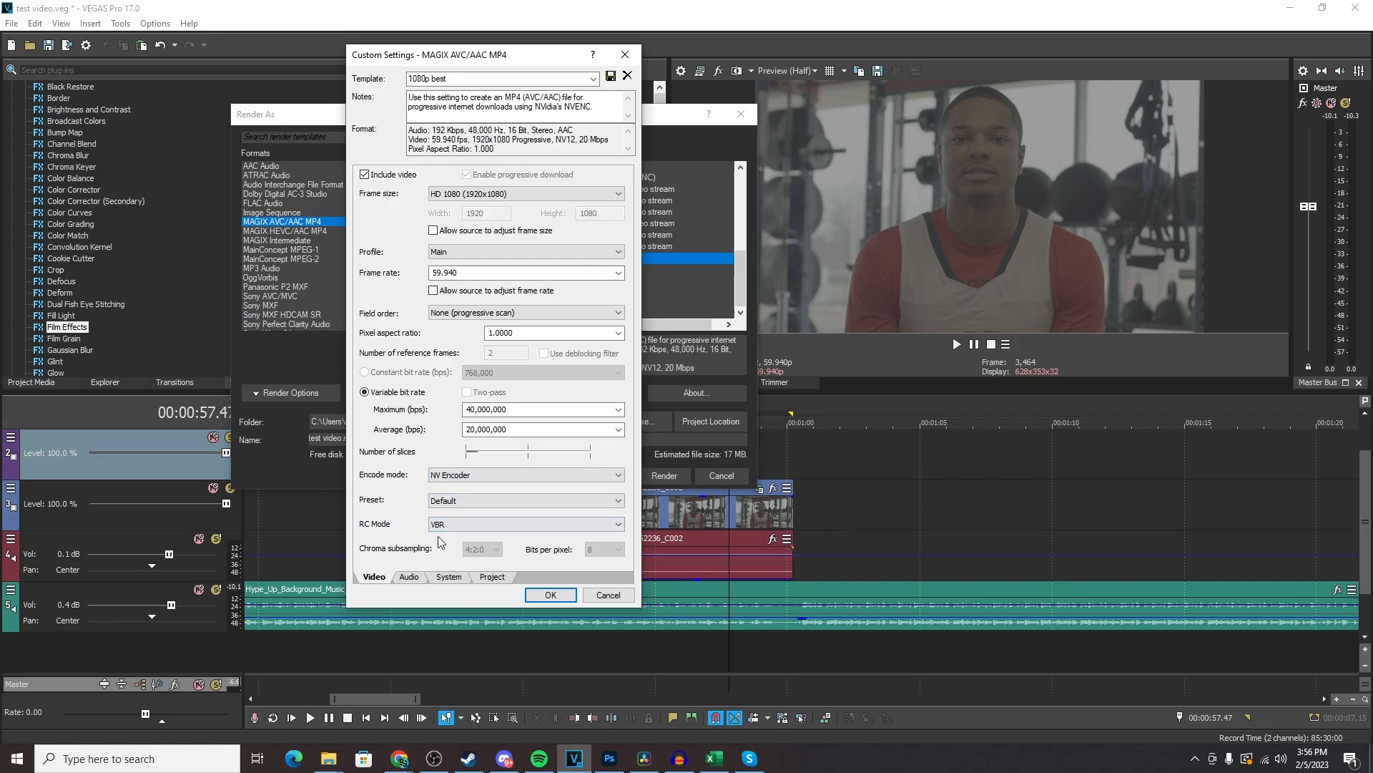
- Review the template's audio, system and project settings, and accept the custom settings
click(409, 576)
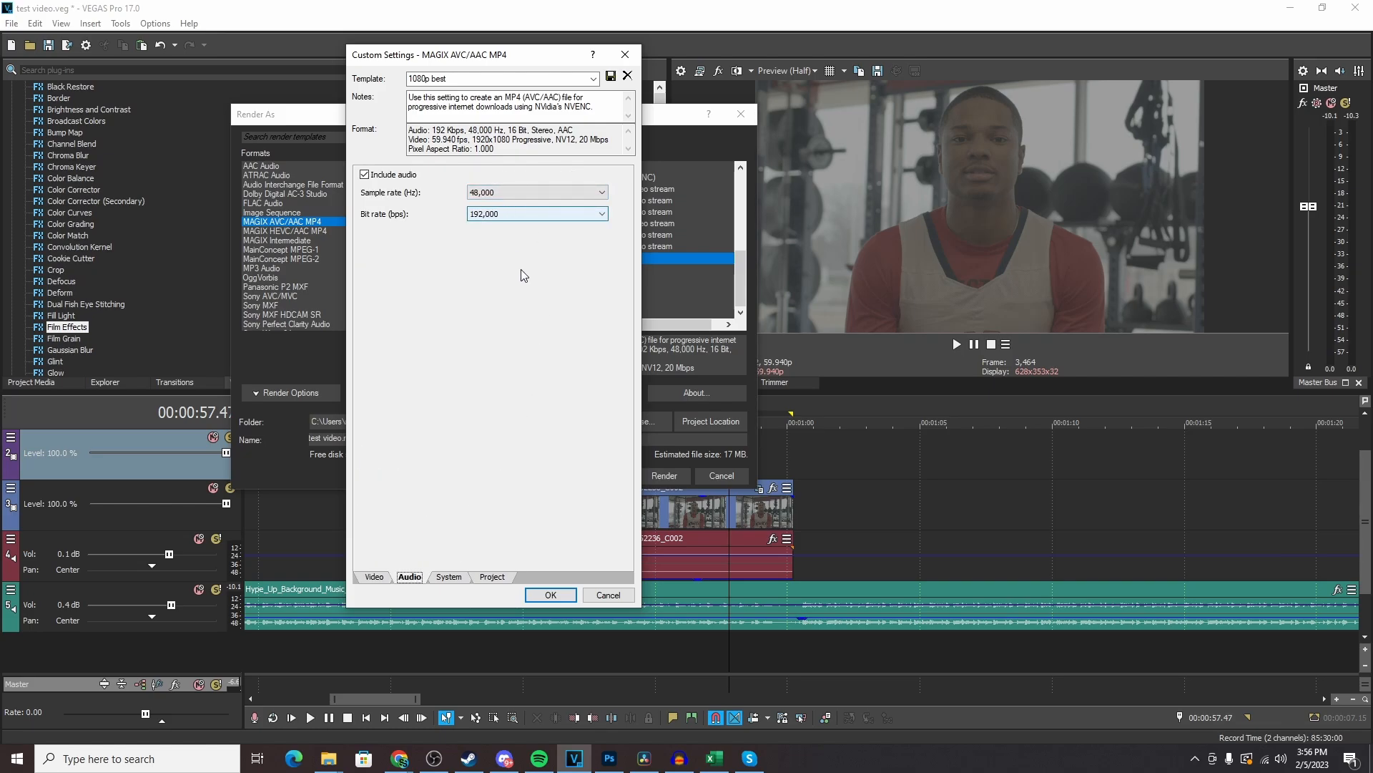
click(440, 578)
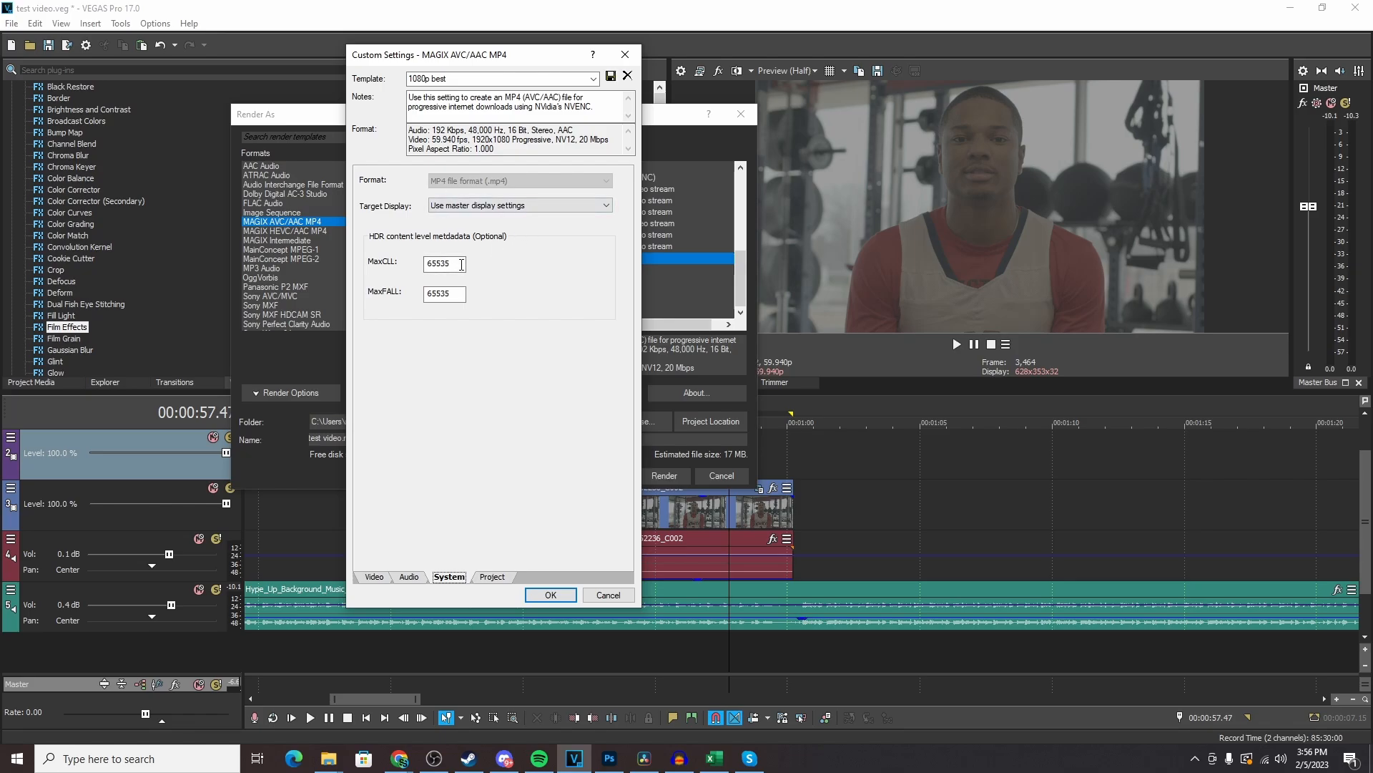
click(493, 577)
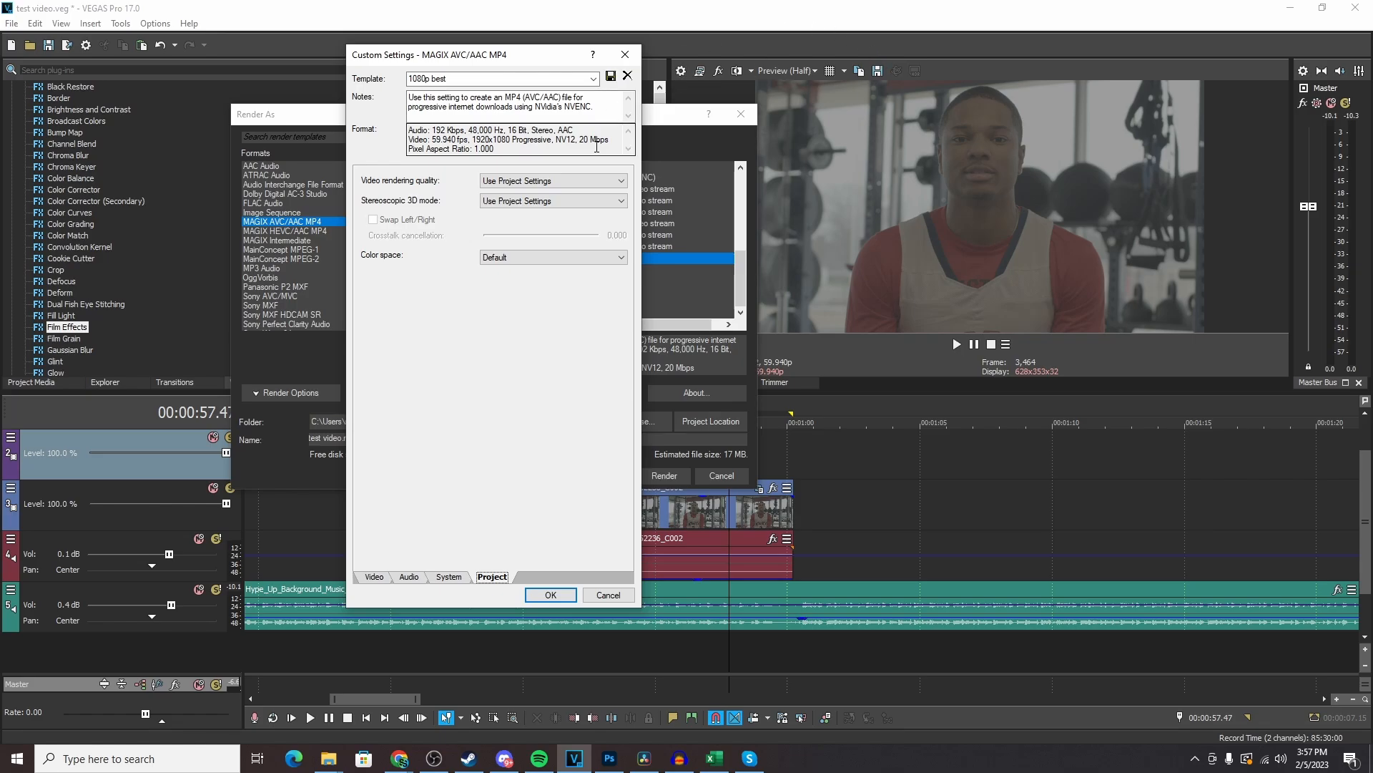
click(375, 577)
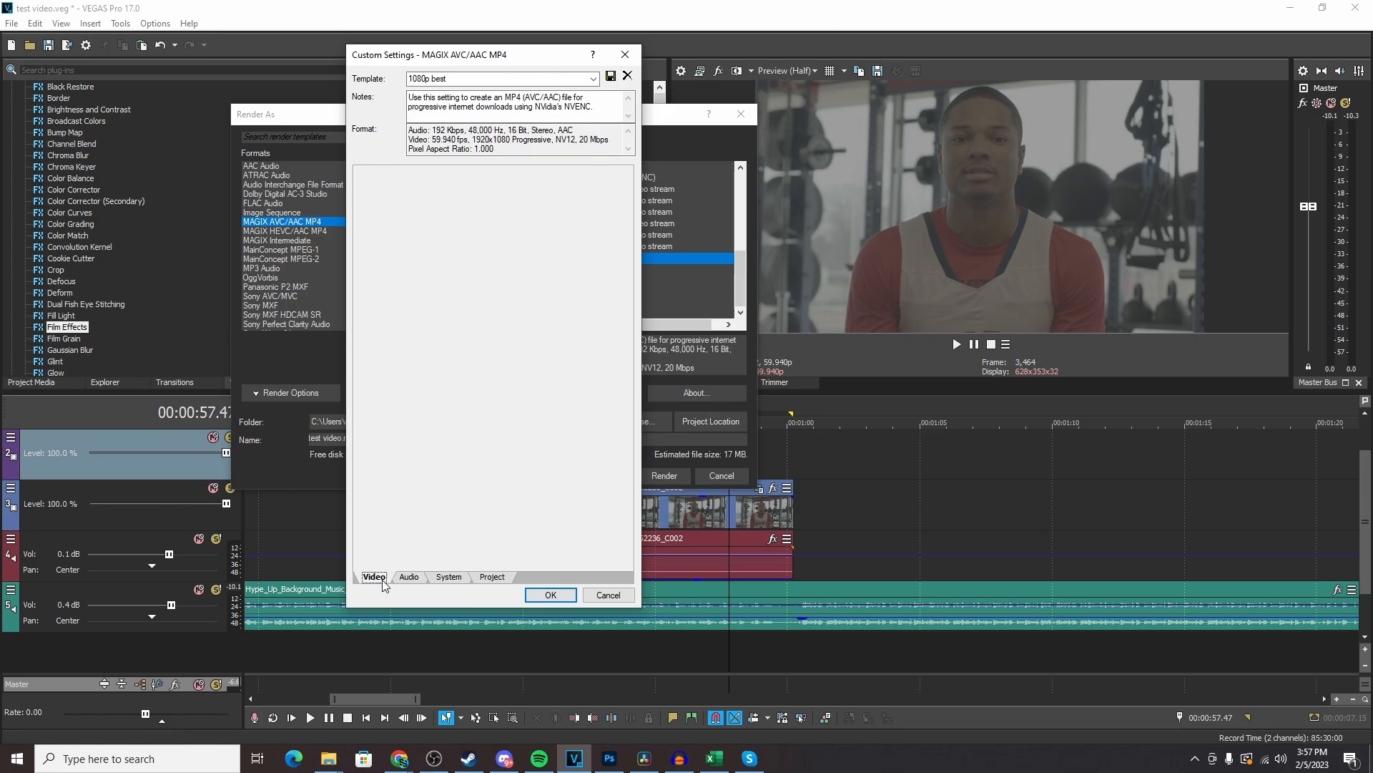
click(549, 596)
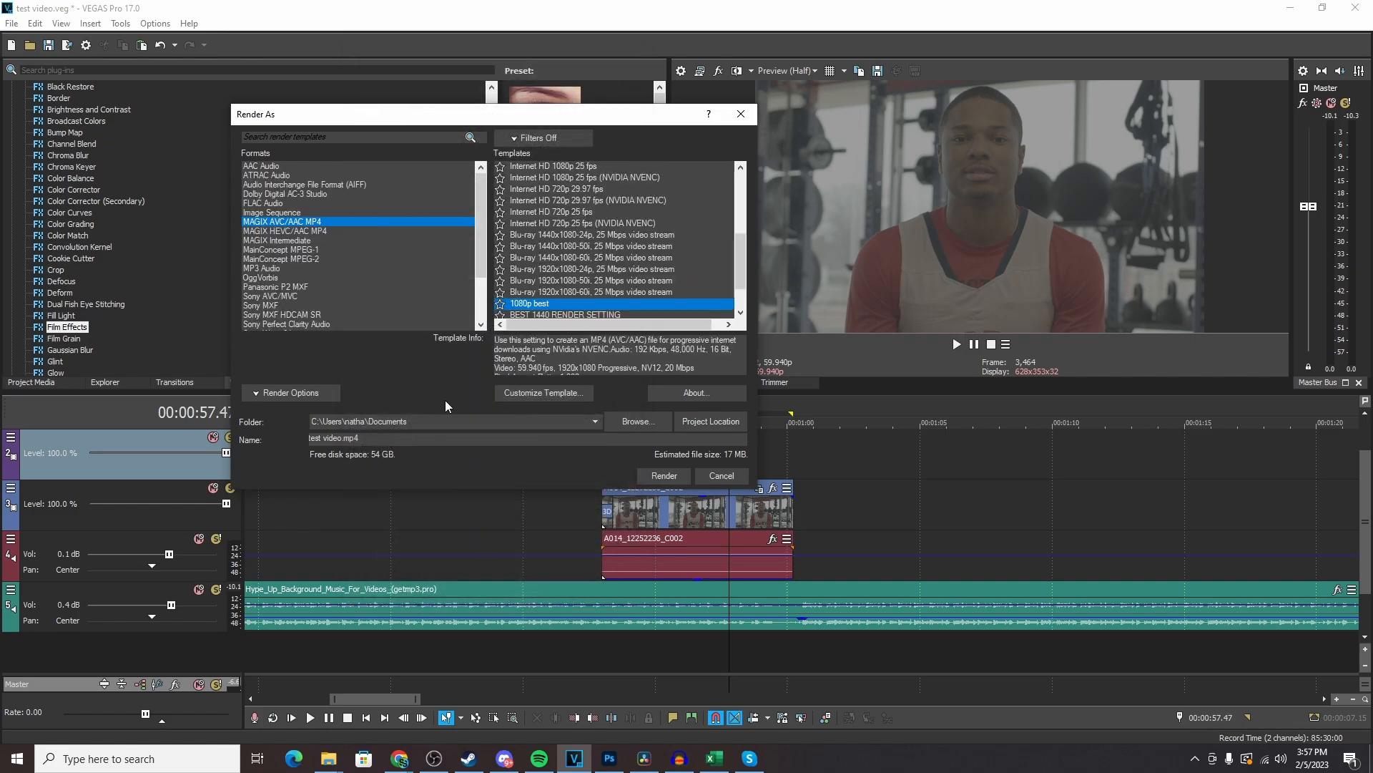
- Choose the Documents folder as the render destination, and look at it in the file browser without saving there
click(594, 422)
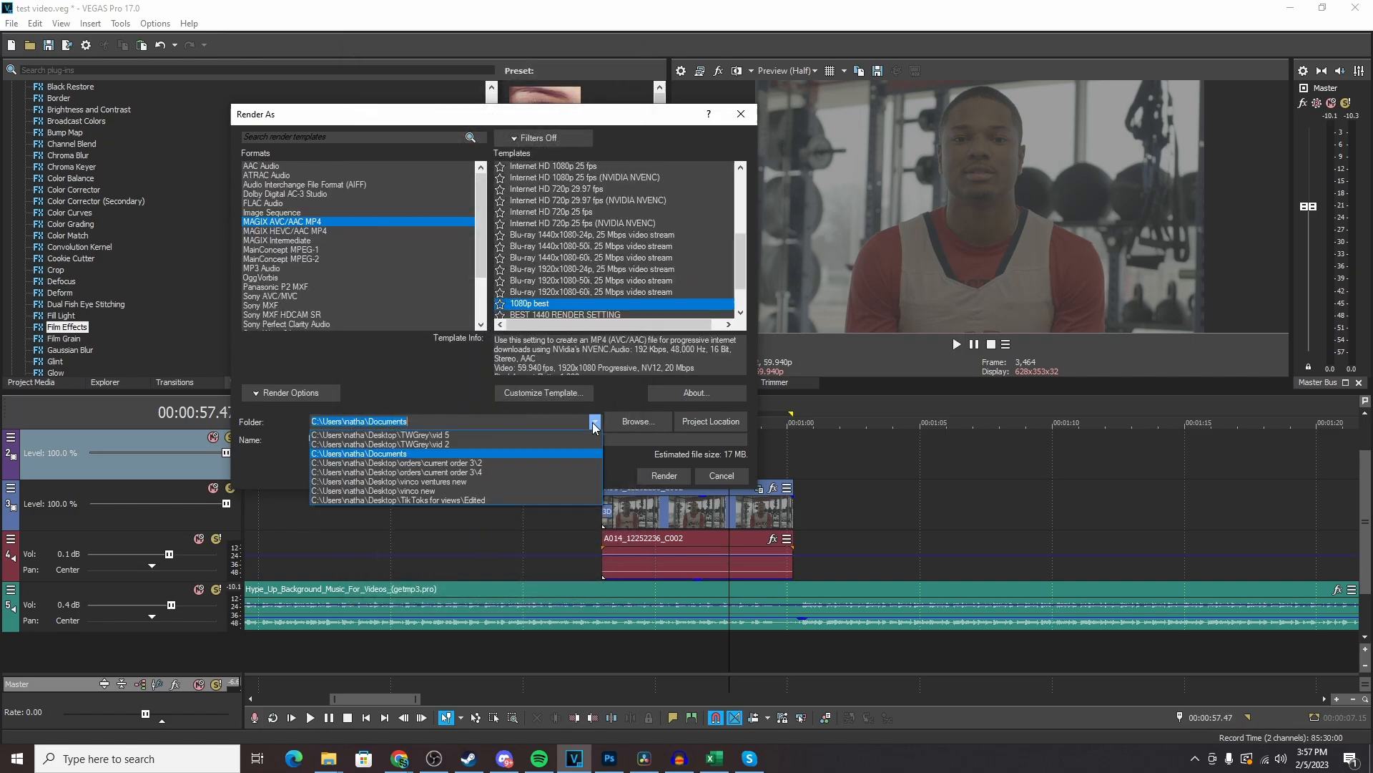
click(438, 455)
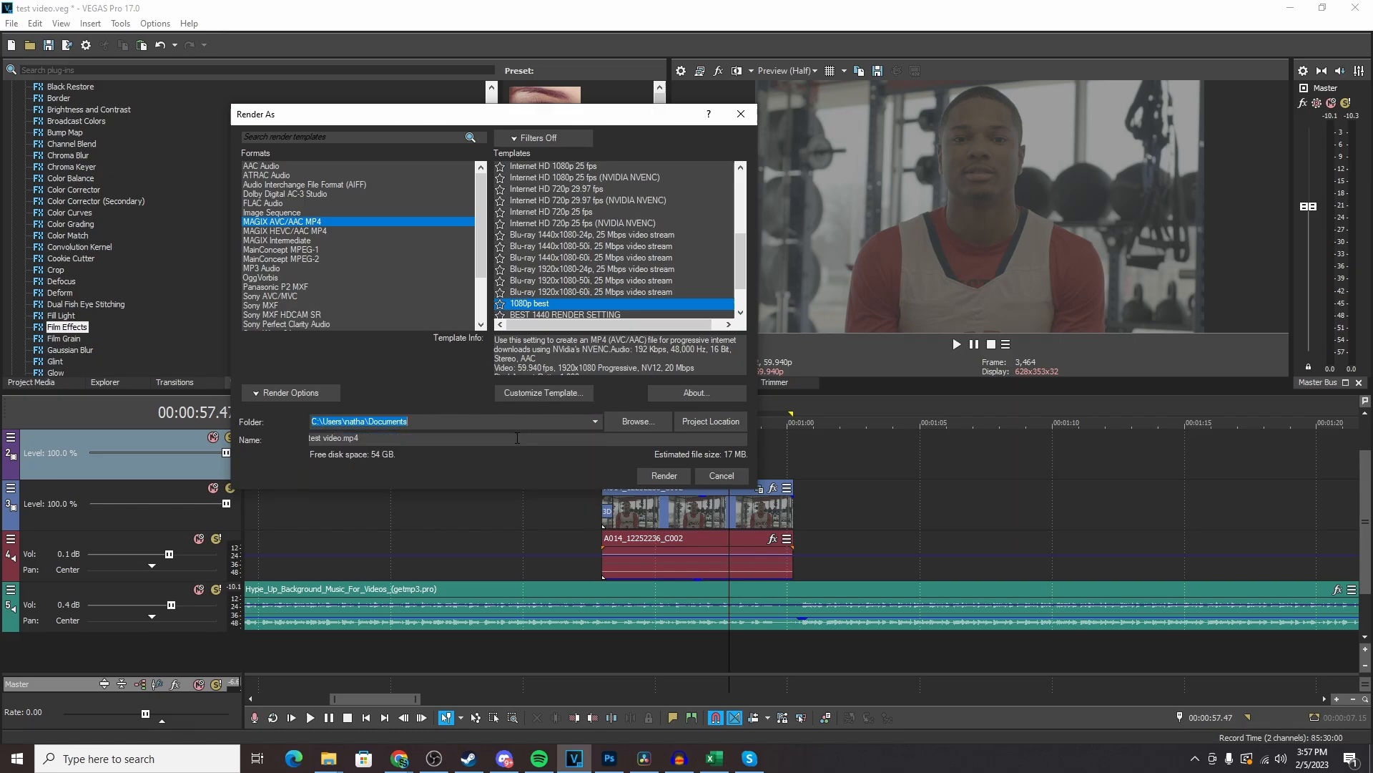
click(641, 422)
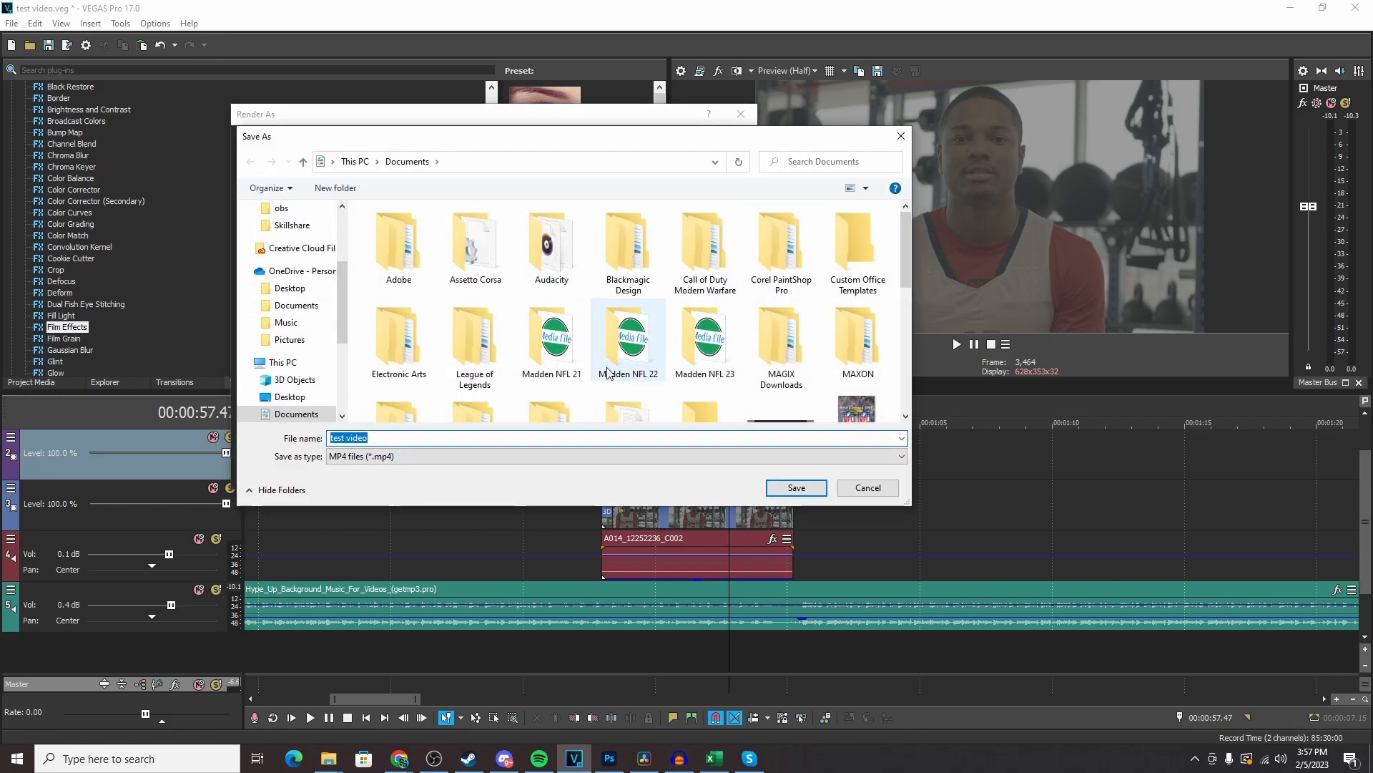
click(901, 136)
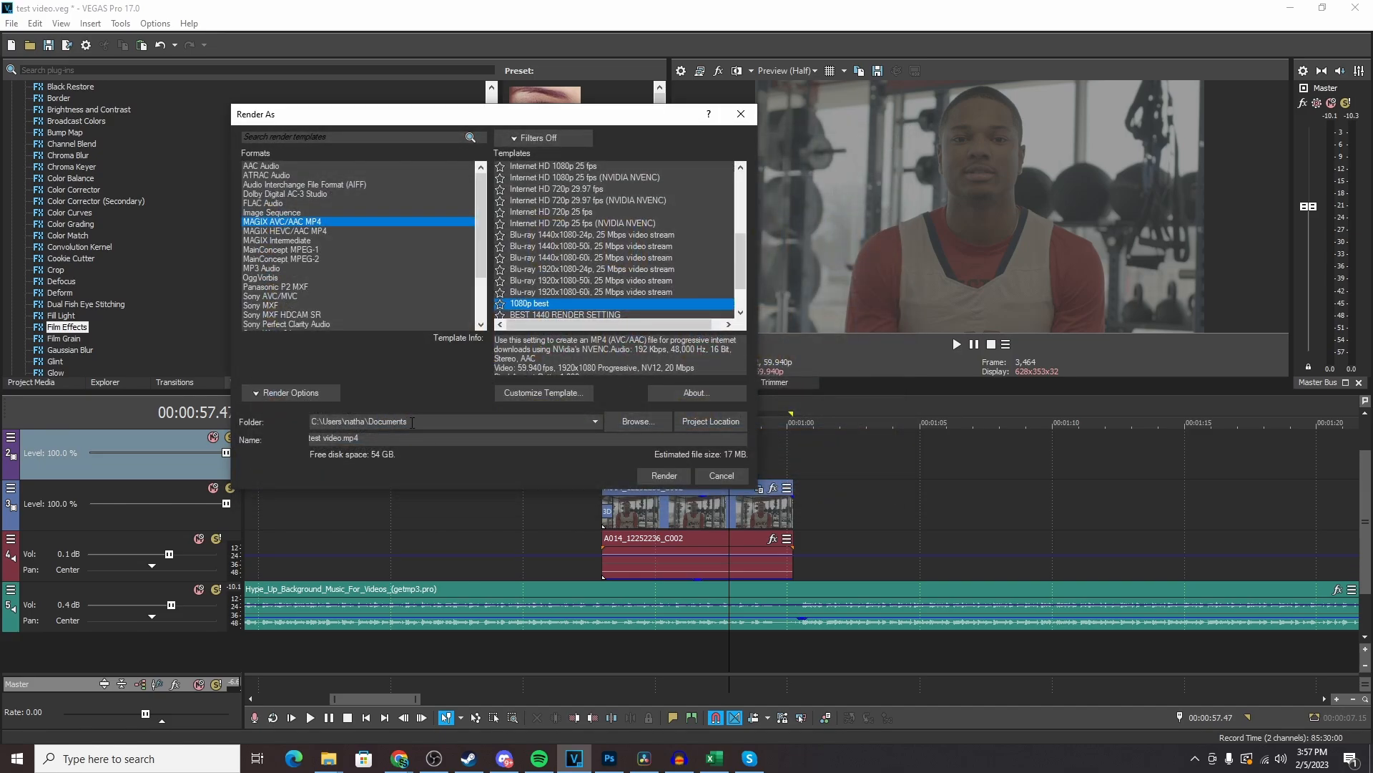
- Render the selected region with the output file named test video.mp4
drag(381, 439, 292, 441)
key(BackSpace)
click(666, 476)
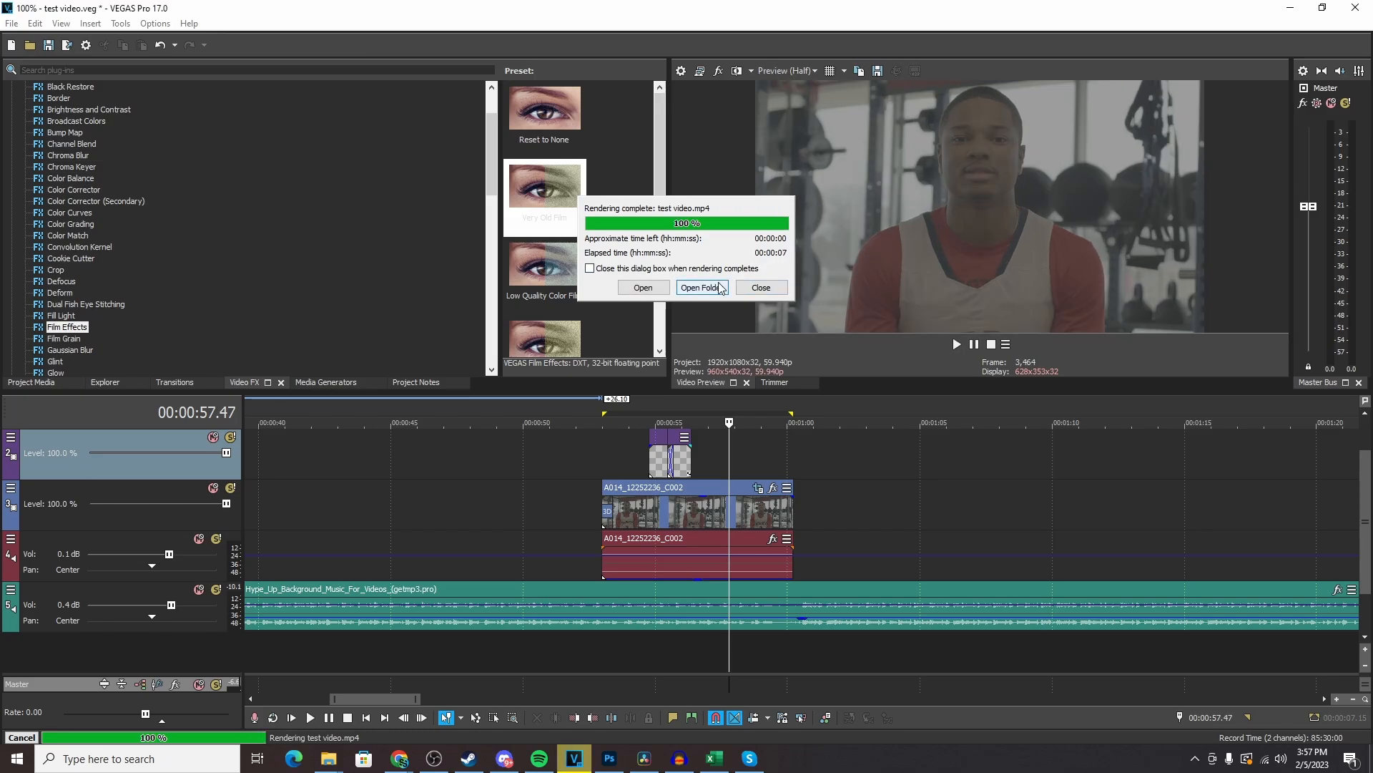
- Open the render's output folder and play the finished test video.mp4 in the system video player
click(716, 288)
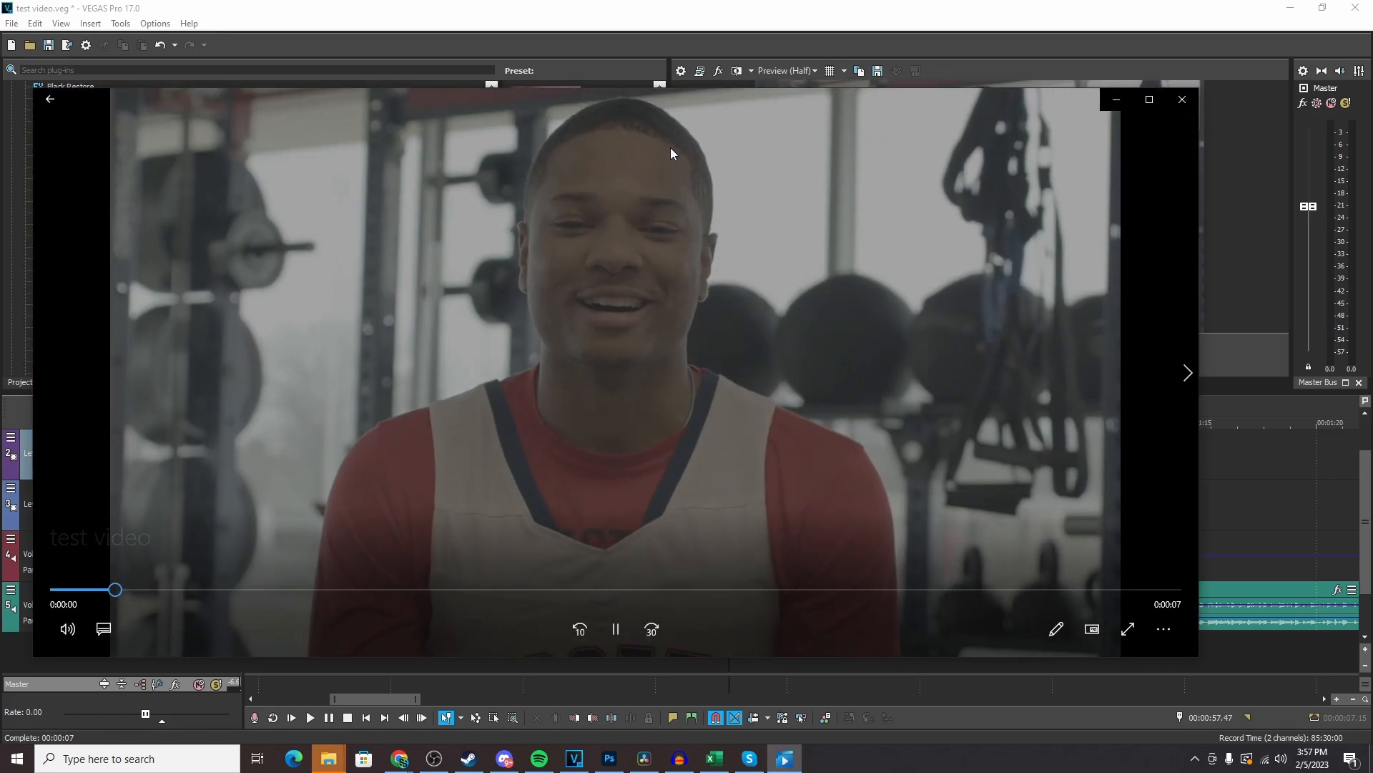
drag(633, 101, 704, 94)
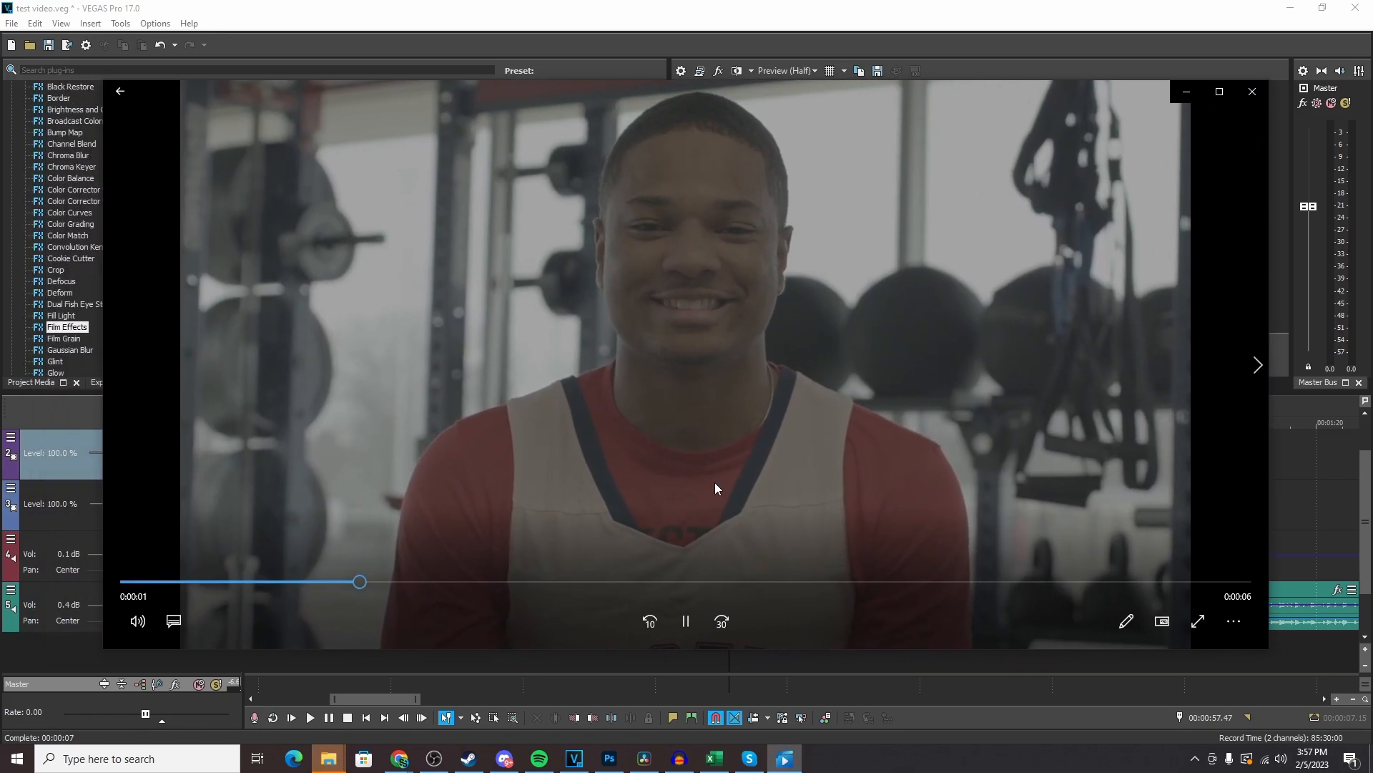